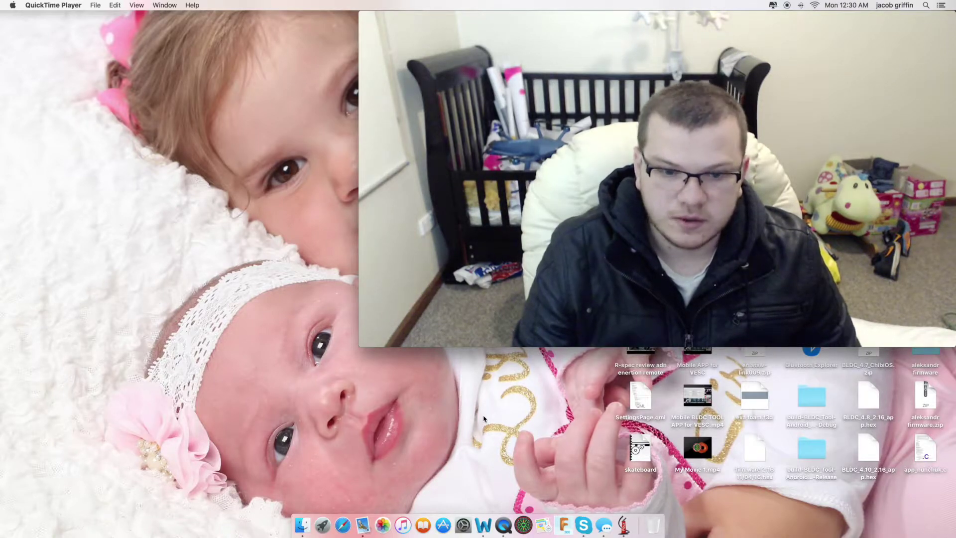
Step: Launch BLDC Tool, move its window up-left, and shrink the QuickTime recording window beside it
left_click(522, 519)
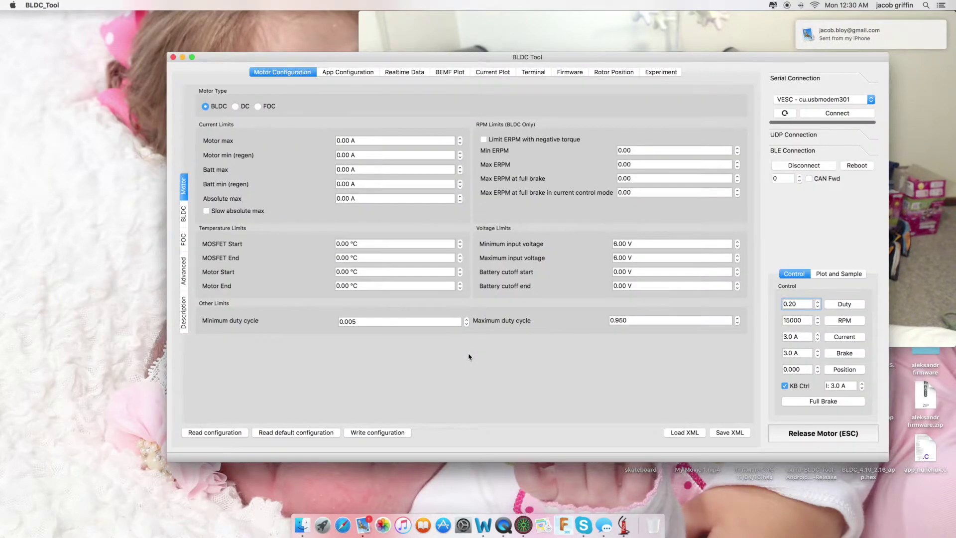
left_click_drag(611, 56, 388, 21)
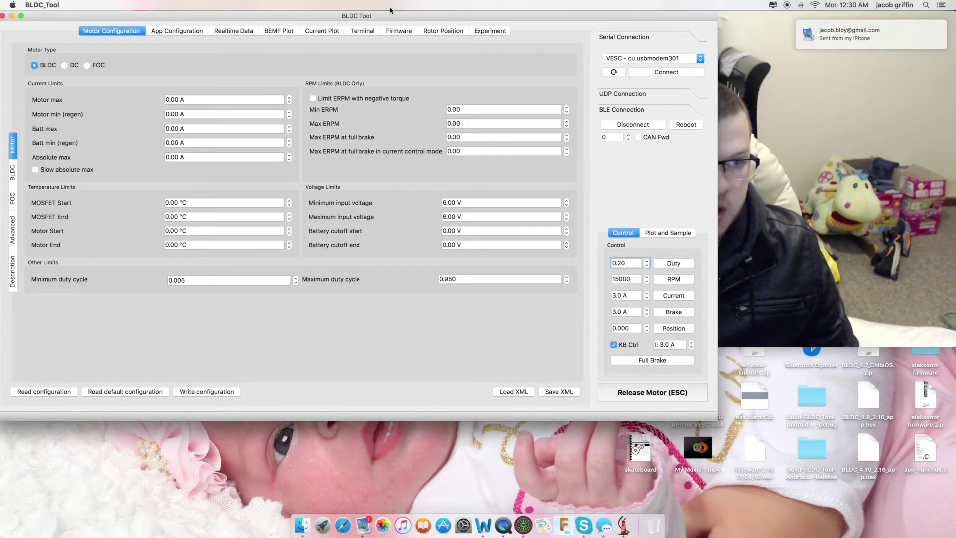
left_click(749, 31)
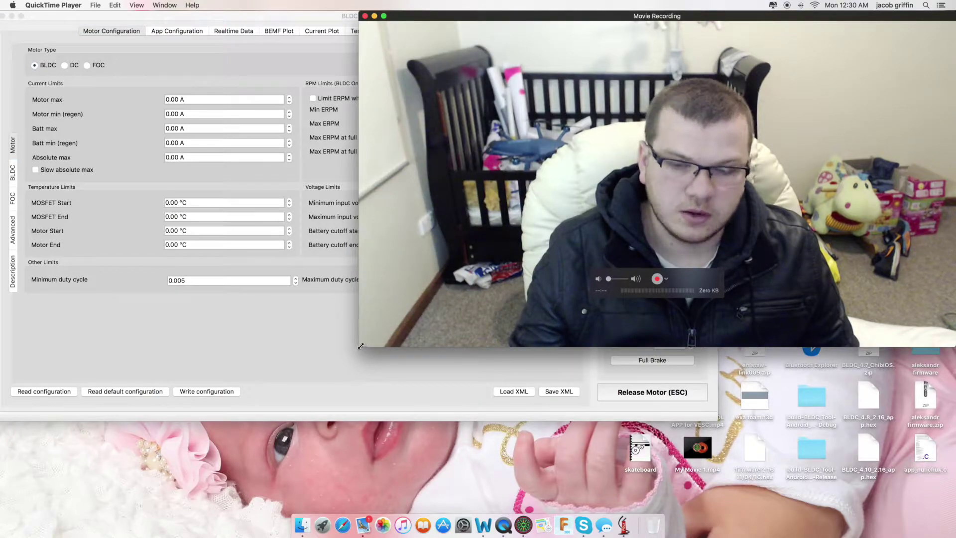
left_click_drag(360, 346, 595, 336)
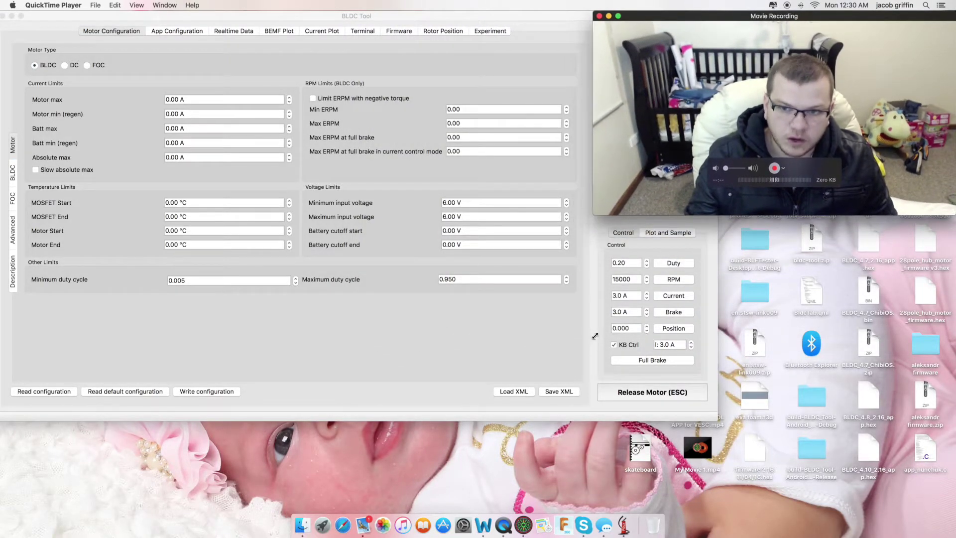
left_click(542, 19)
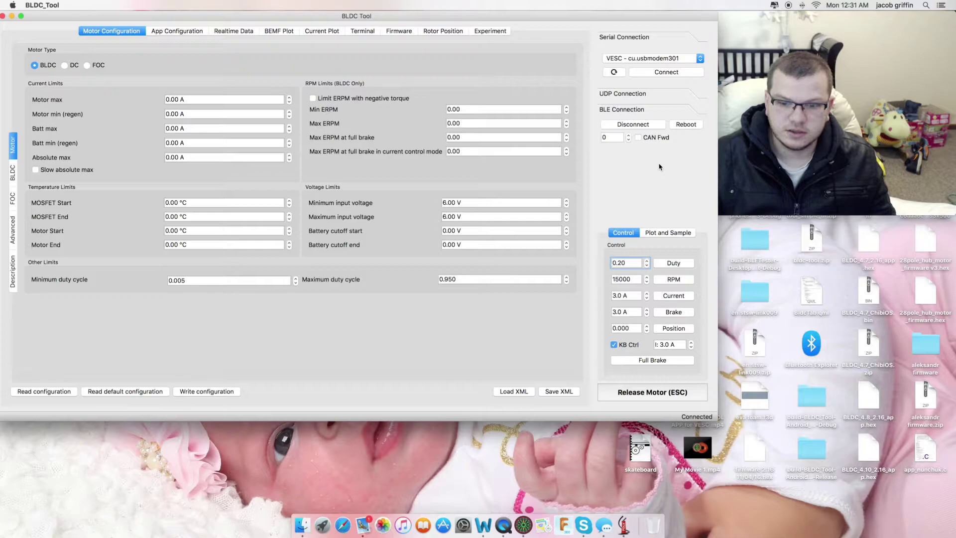
Step: Select the HMSoft device under BLE Connection to connect over Bluetooth LE
left_click(642, 110)
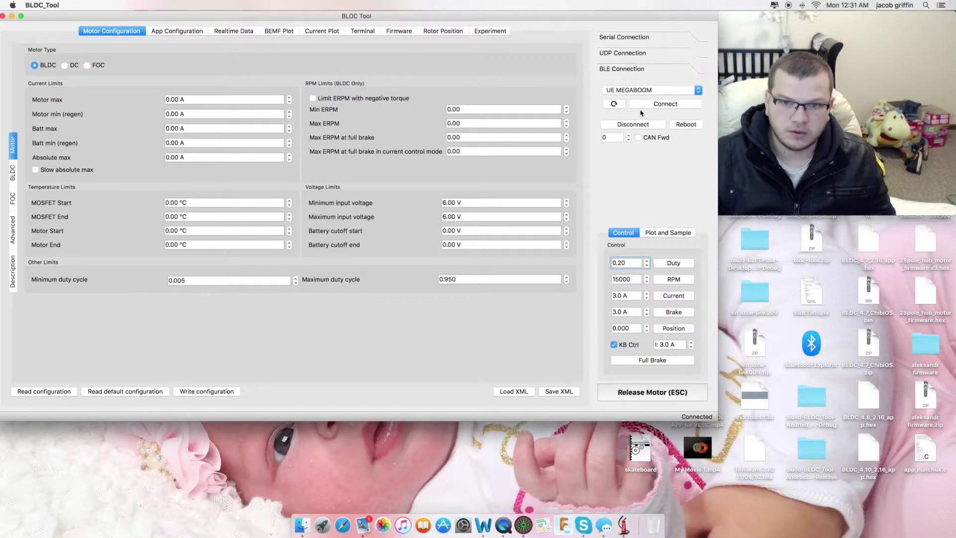
left_click(653, 94)
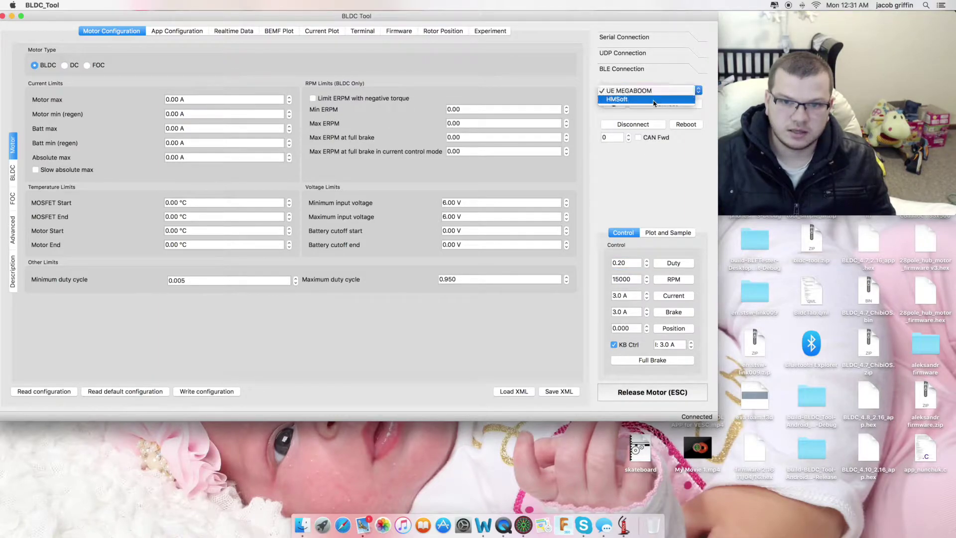
left_click(654, 103)
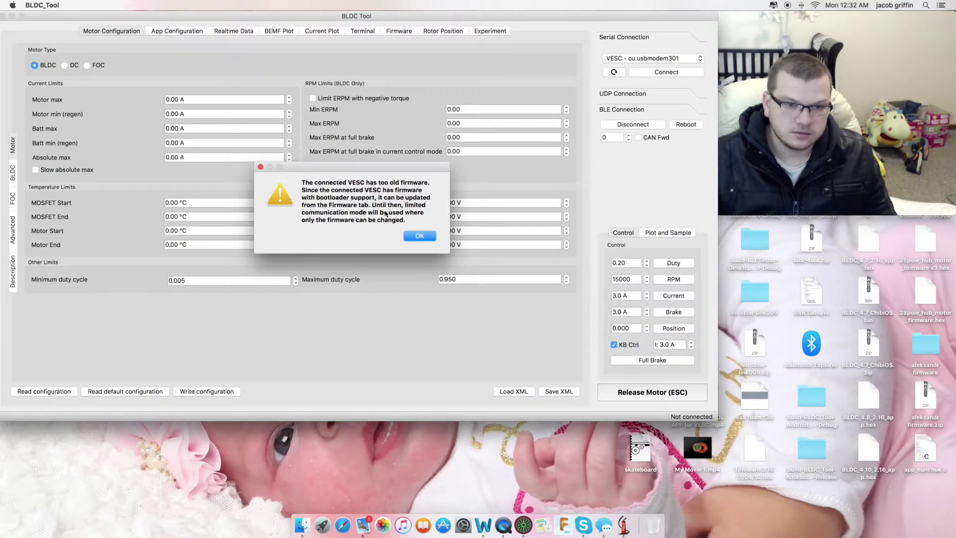
Step: Dismiss the outdated-firmware warning and view the Firmware page reporting version 2.16
left_click(418, 234)
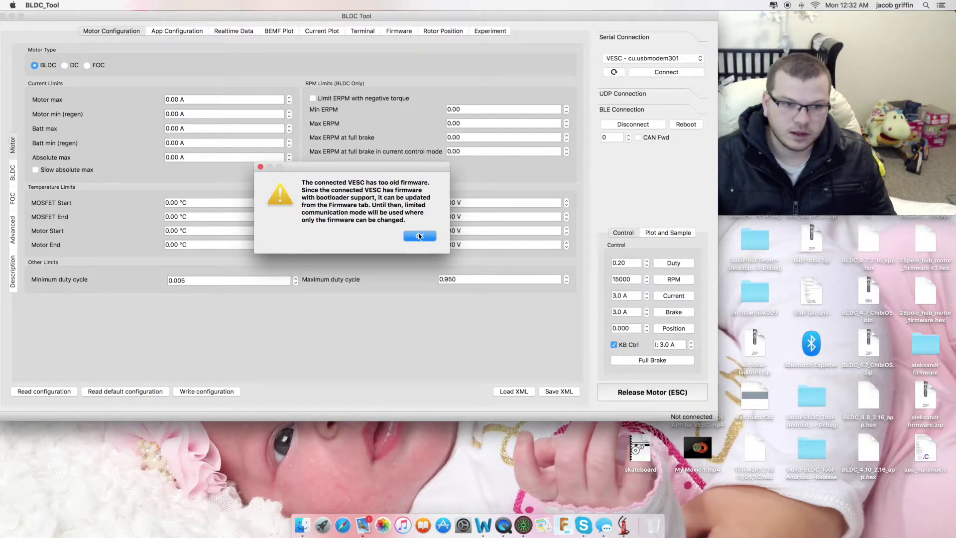
left_click(404, 32)
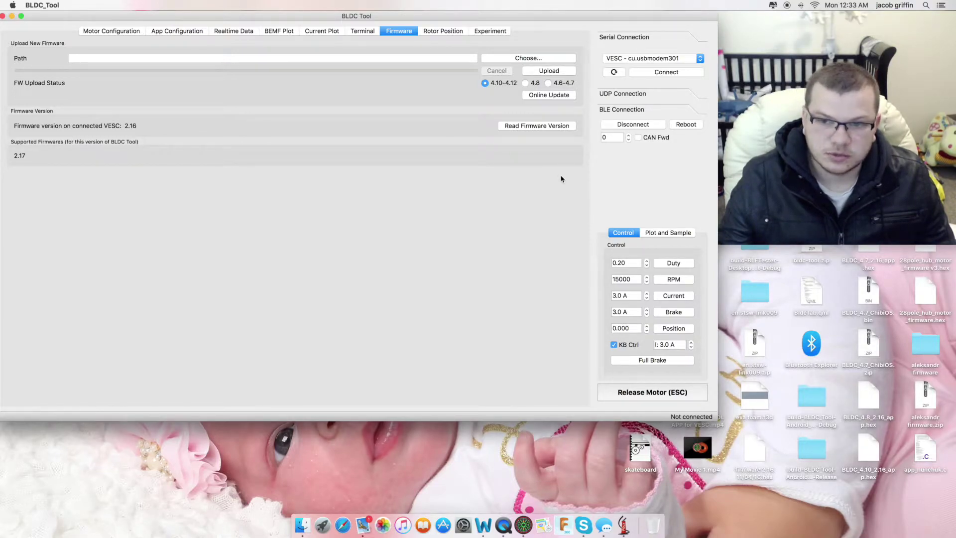
Step: Flash the latest firmware online for the 4.10-4.12 hardware version
left_click(524, 83)
left_click(547, 83)
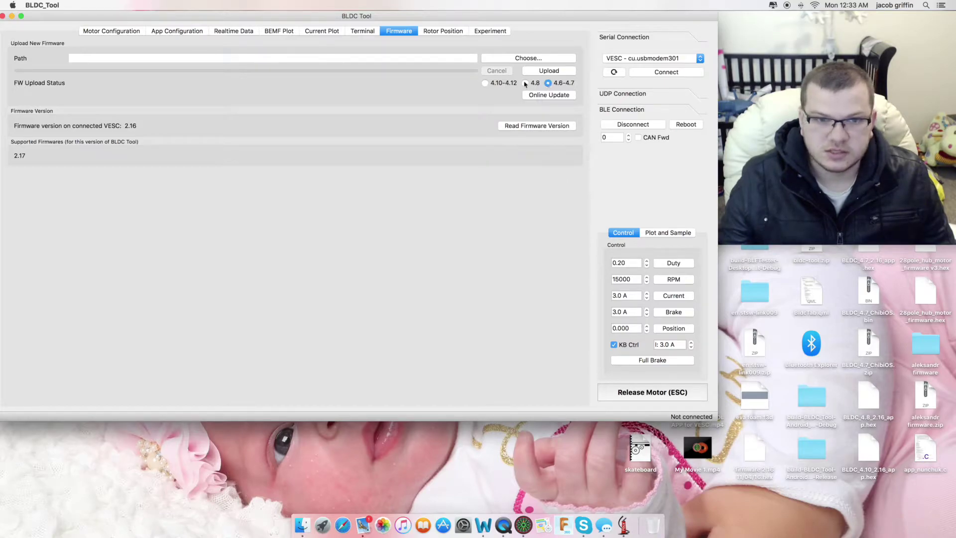
left_click(525, 83)
left_click(484, 83)
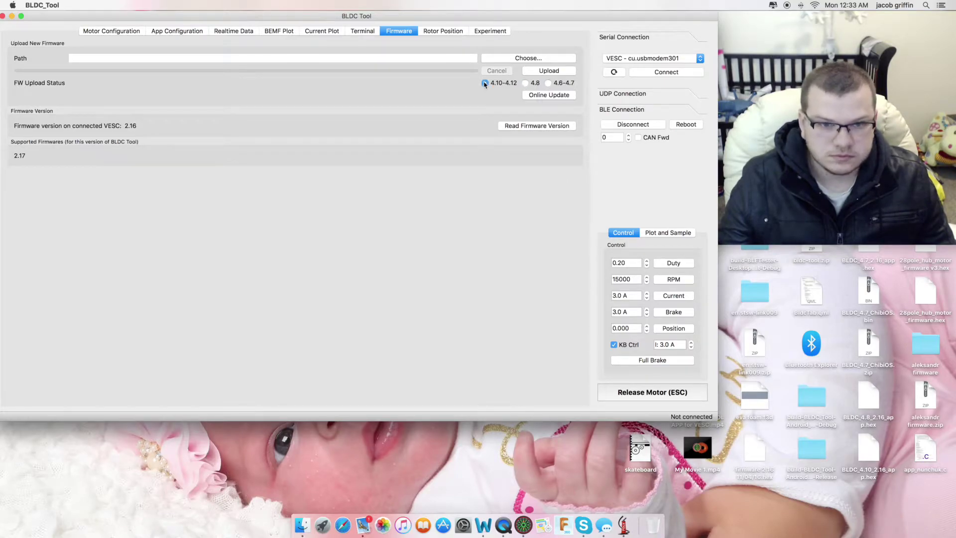
left_click(550, 95)
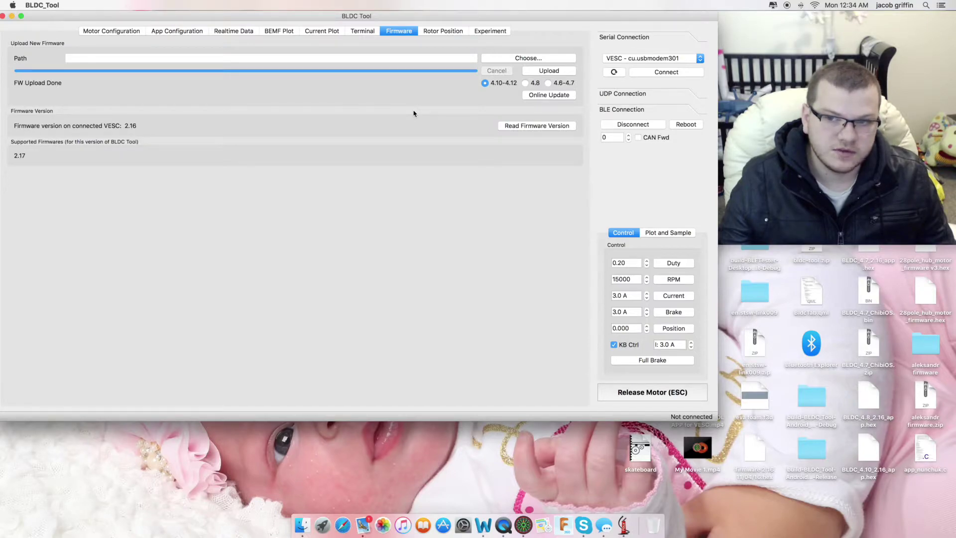
Step: Reconnect to the VESC and show the App Configuration UART settings
left_click(662, 71)
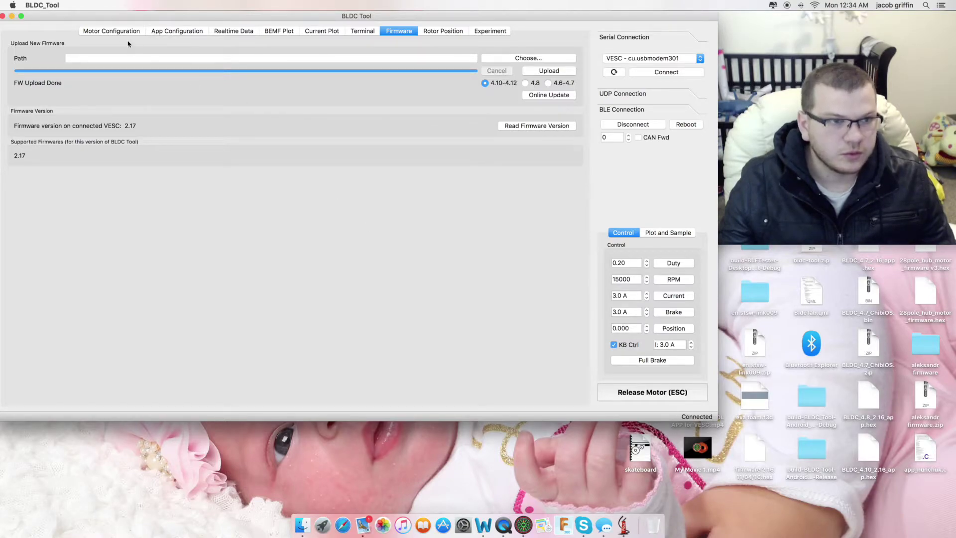
left_click(171, 32)
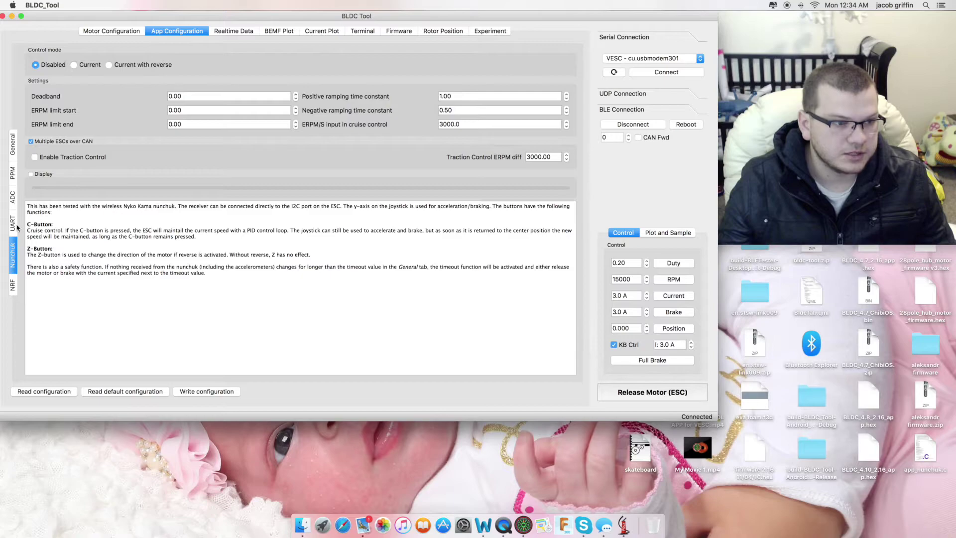
left_click(14, 225)
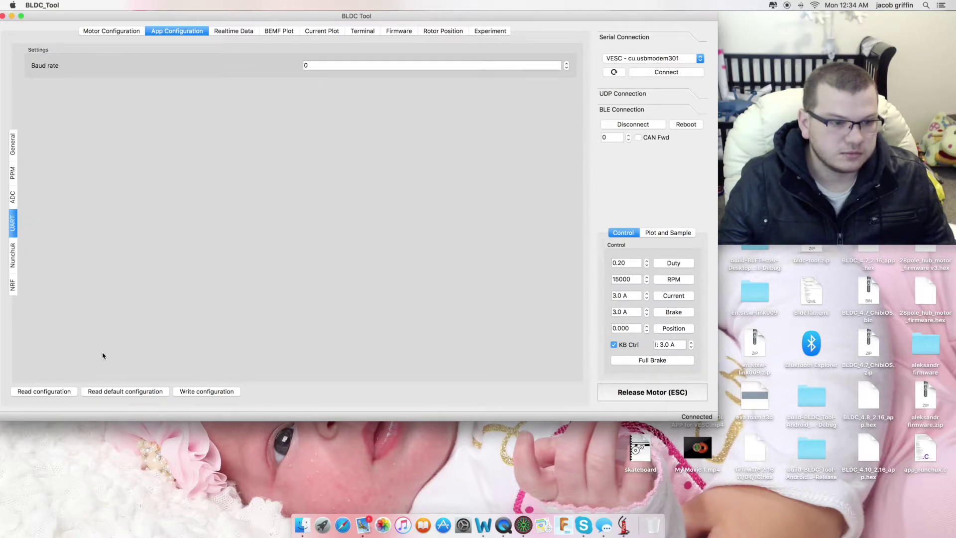
Step: Read the app configuration, write a UART baud rate of 9600, and connect to HMSoft over BLE
left_click(69, 393)
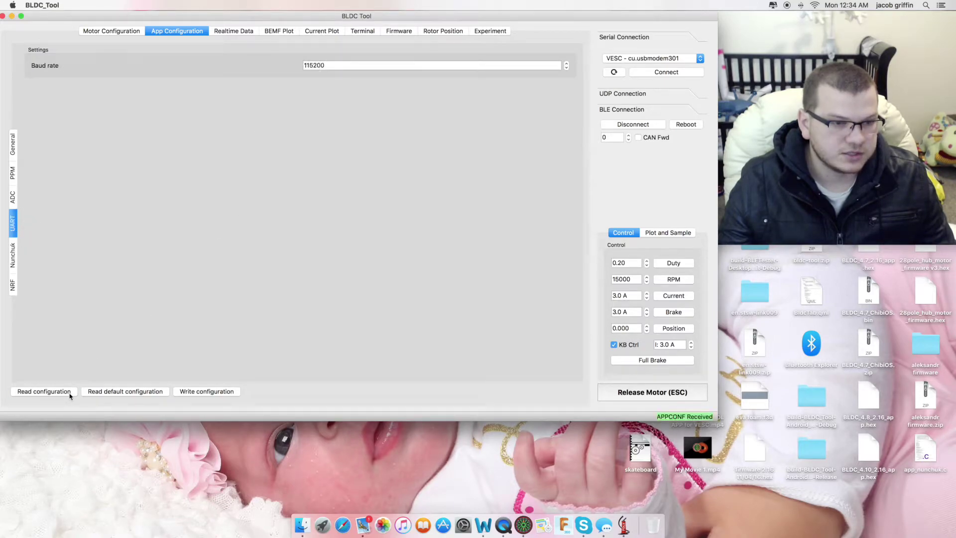
double_click(355, 63)
type("9")
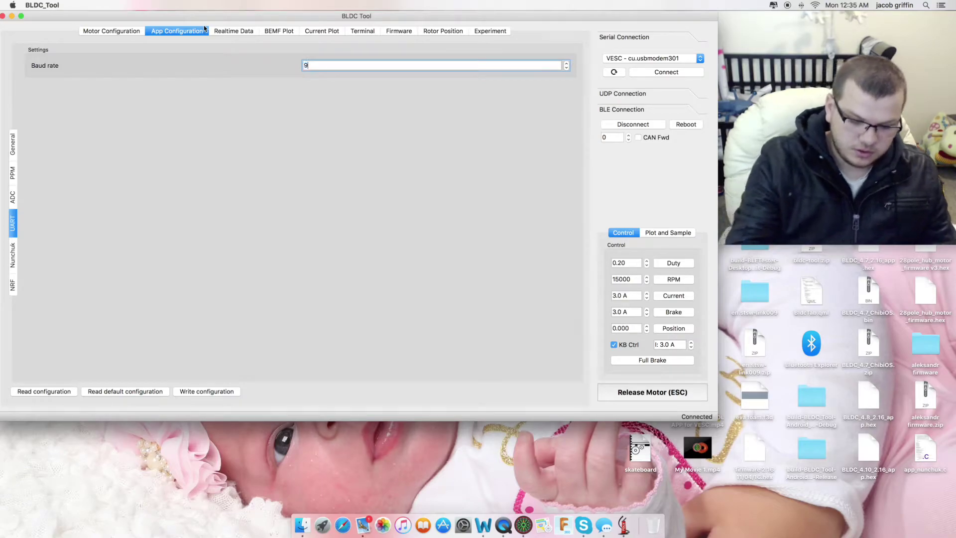
type("600")
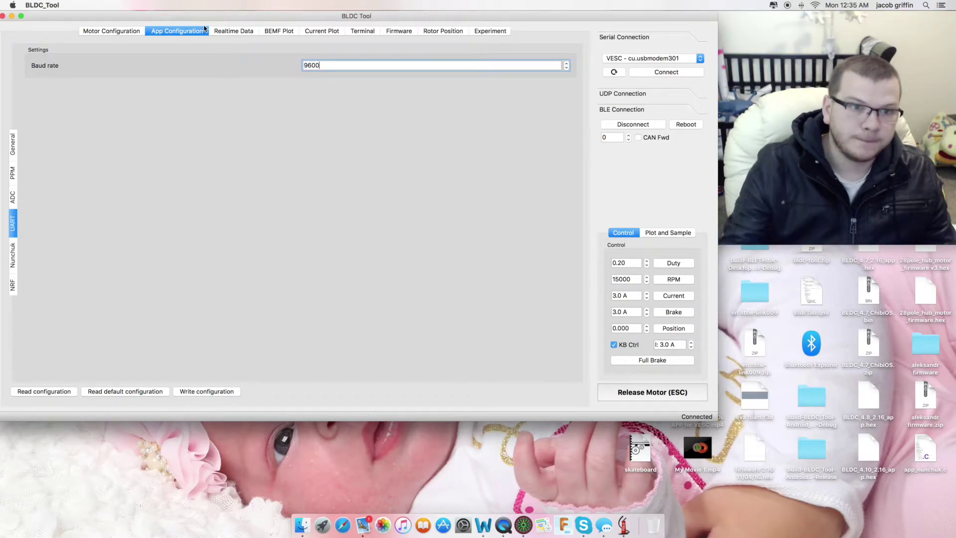
left_click(221, 391)
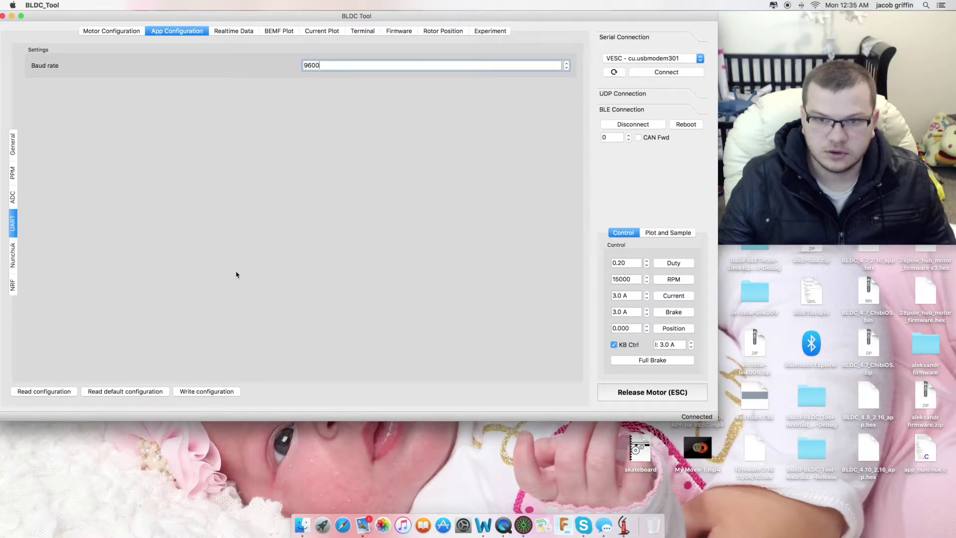
left_click(640, 111)
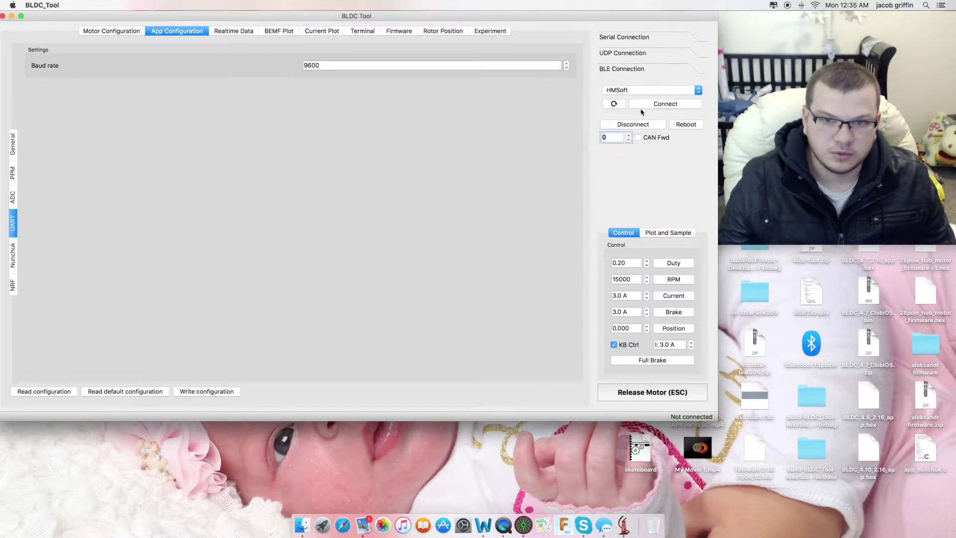
left_click(686, 105)
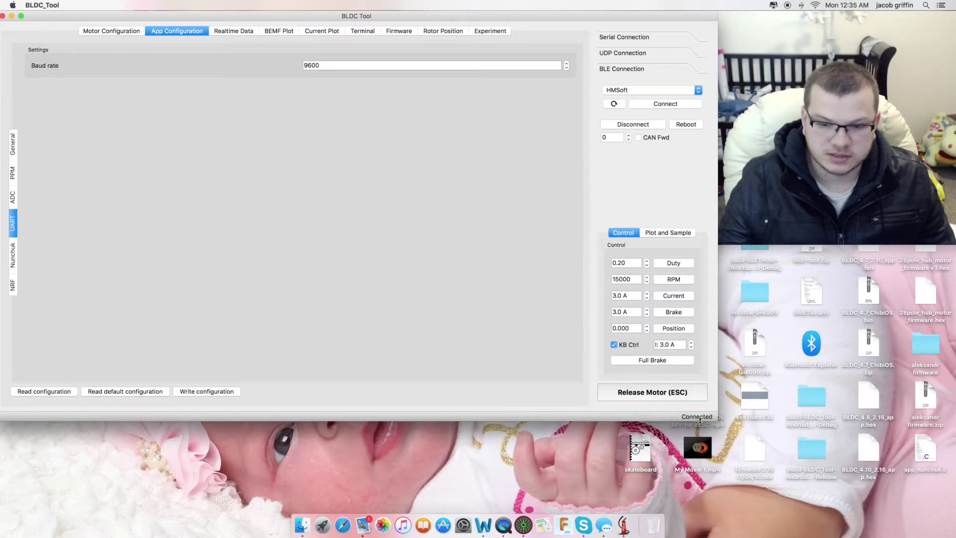
Step: Bring BLDC Tool back to the front and move its window to the top-left
left_click(2, 16)
key("super+Tab")
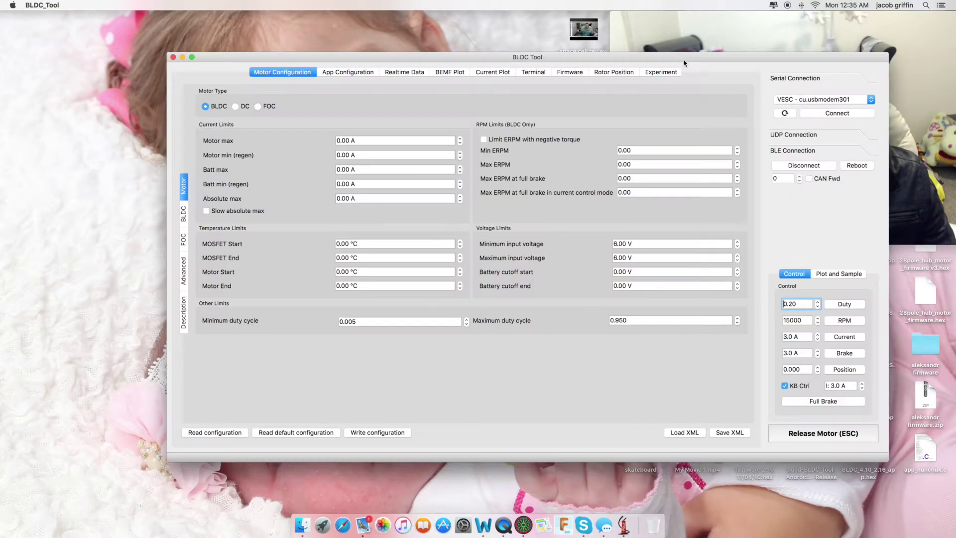
left_click_drag(683, 61, 518, 3)
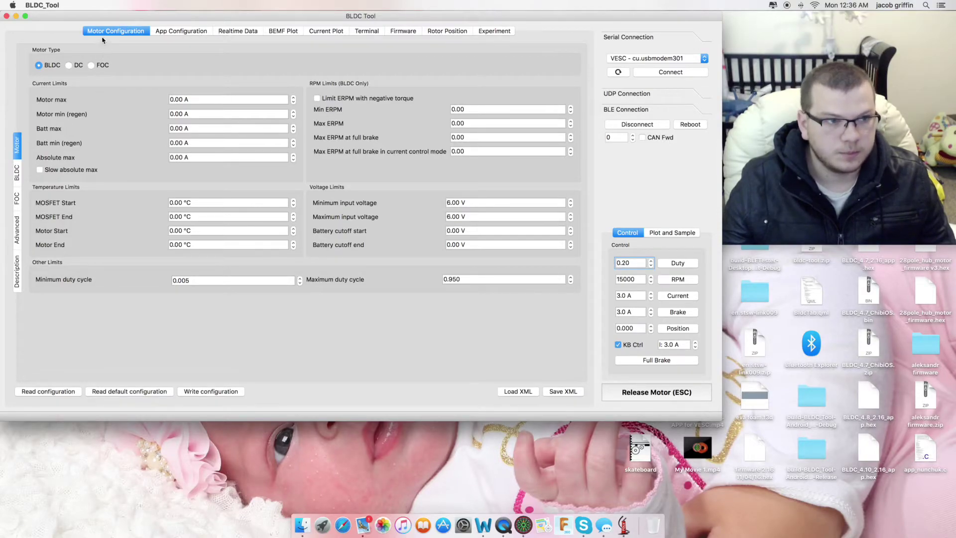
Step: Show the FOC Advanced motor settings and read the motor configuration from the VESC
left_click(17, 200)
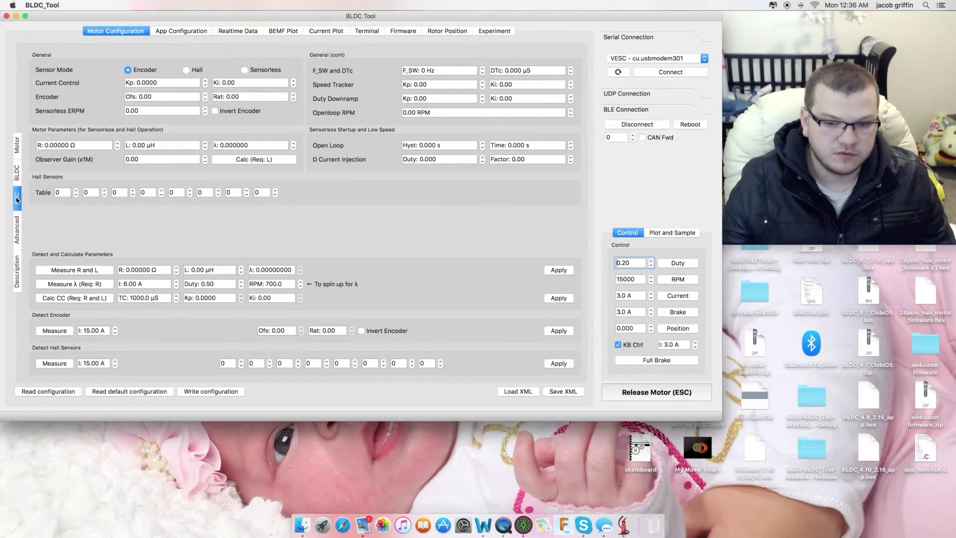
left_click(18, 229)
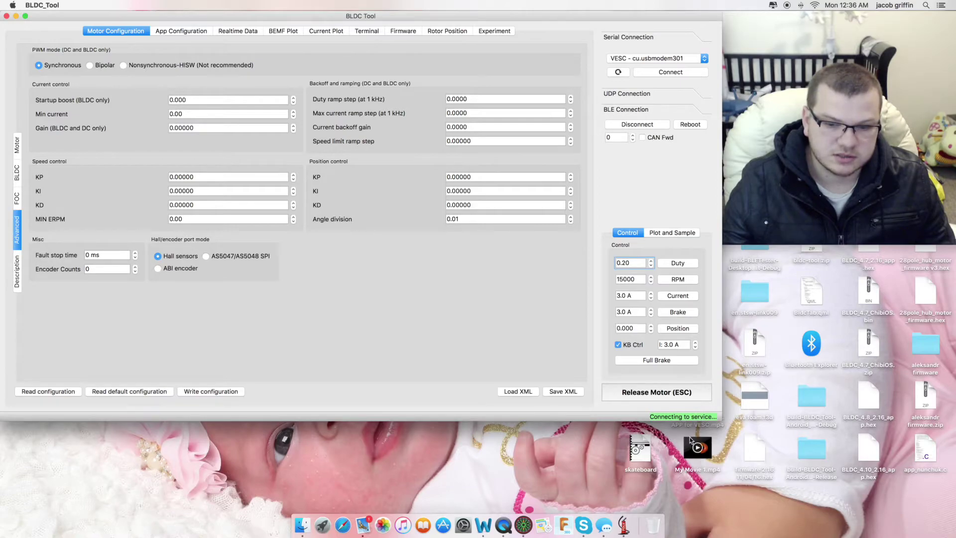
left_click(69, 392)
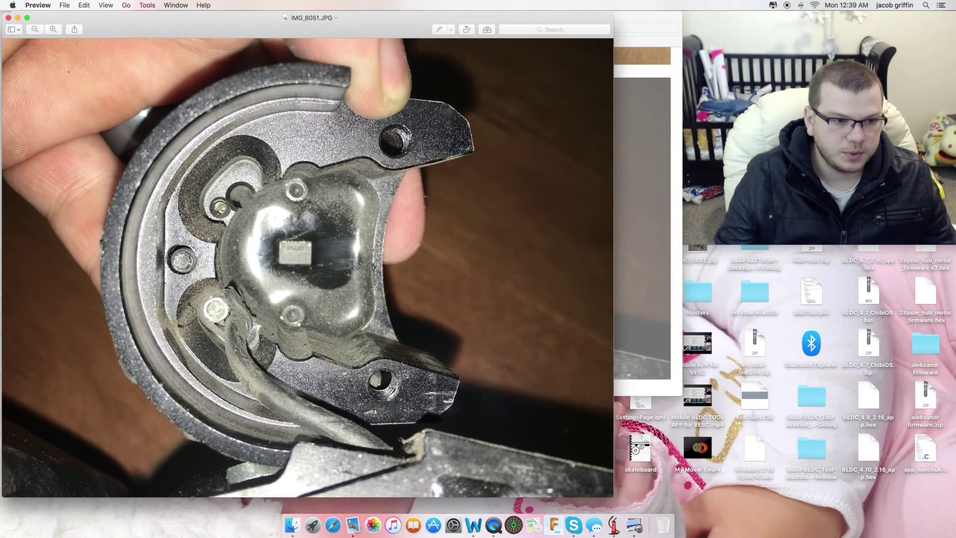
Step: Step to the next encoder chip photo in Preview
key("Left")
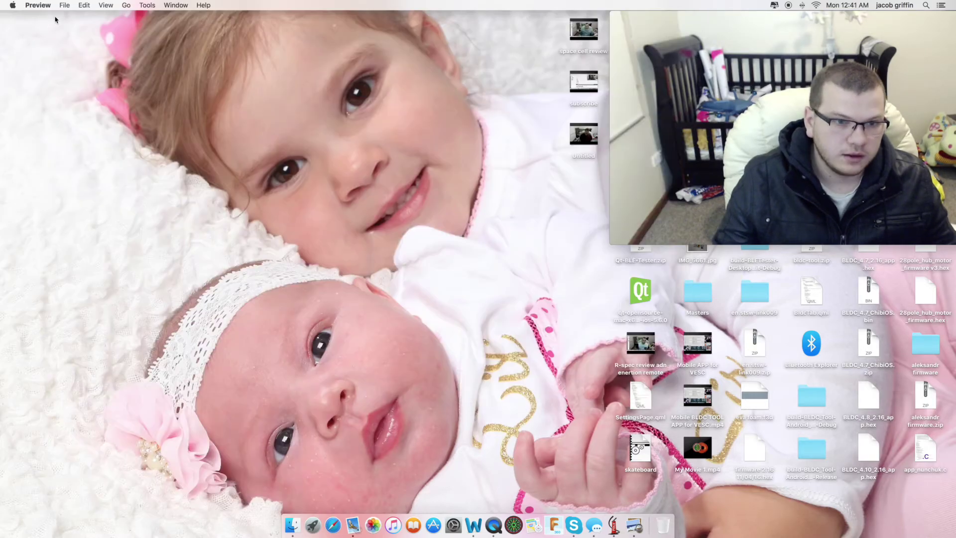
Step: Enlarge the QuickTime Movie Recording window and shift it toward the left of the screen
left_click(613, 245)
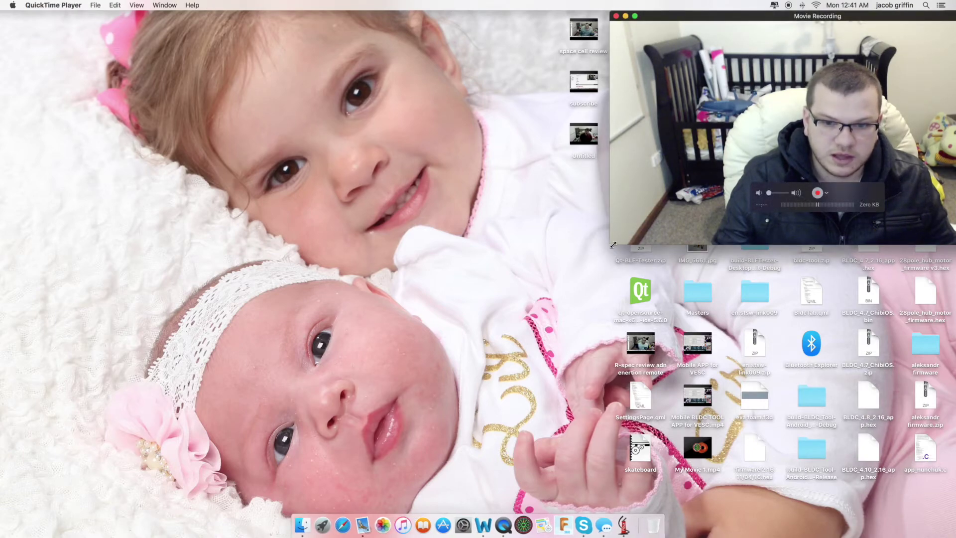
left_click_drag(614, 244, 341, 396)
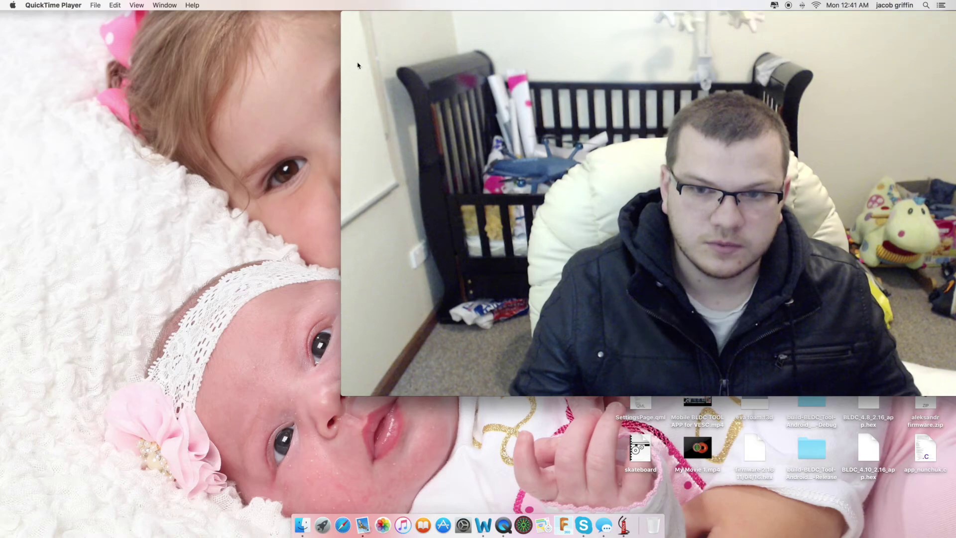
left_click_drag(562, 19, 349, 17)
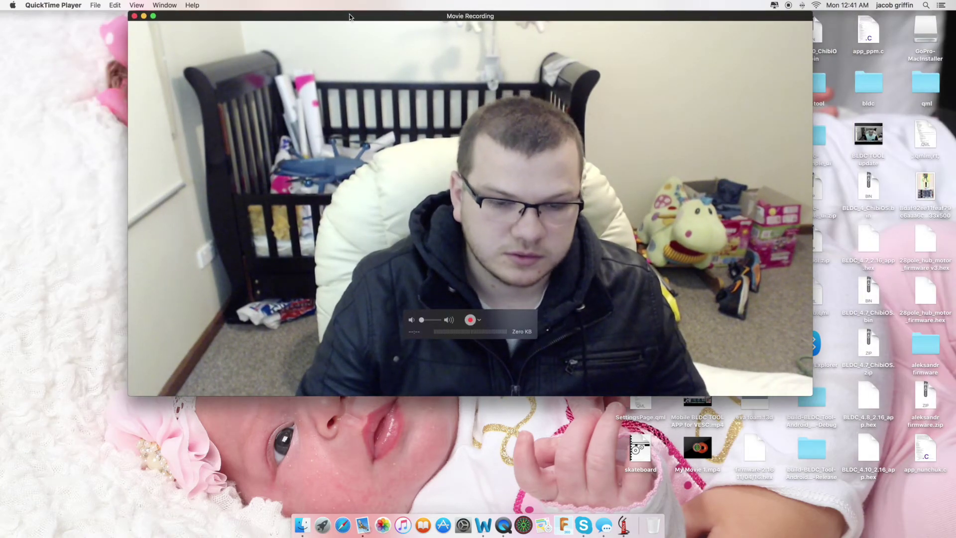